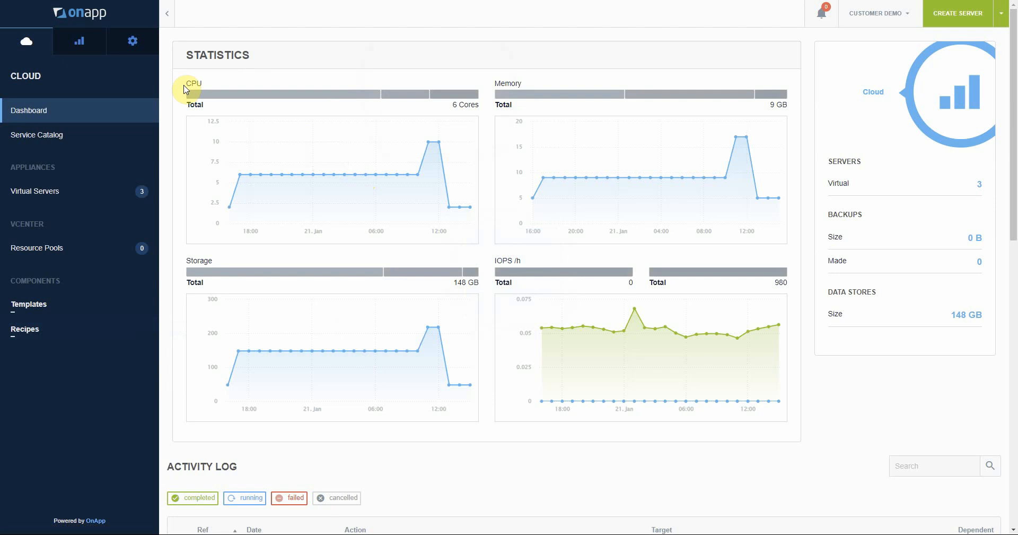
Review the dashboard's CPU, memory, storage and IOPS statistics and the activity log.
mouse_move(206, 99)
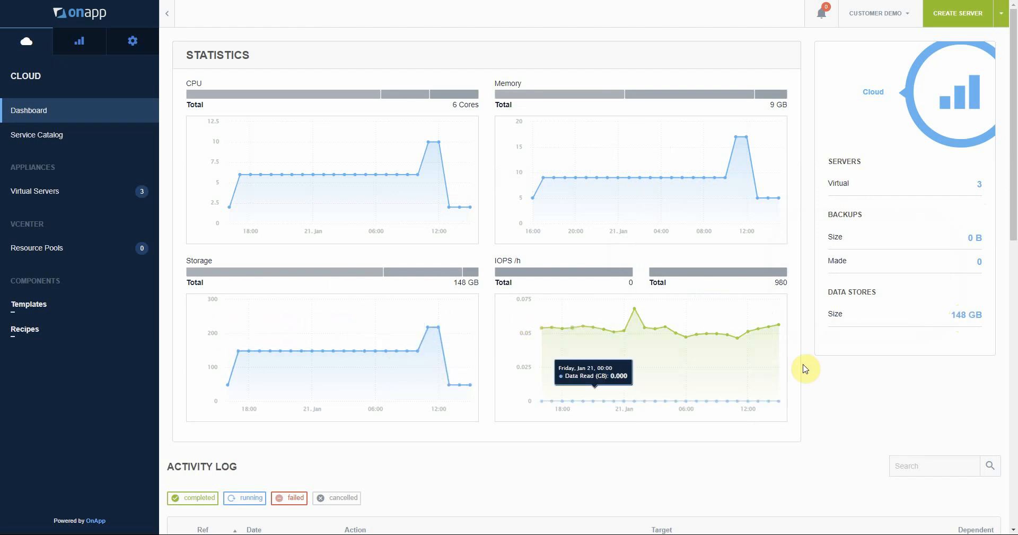
scroll(318, 451, down, 8)
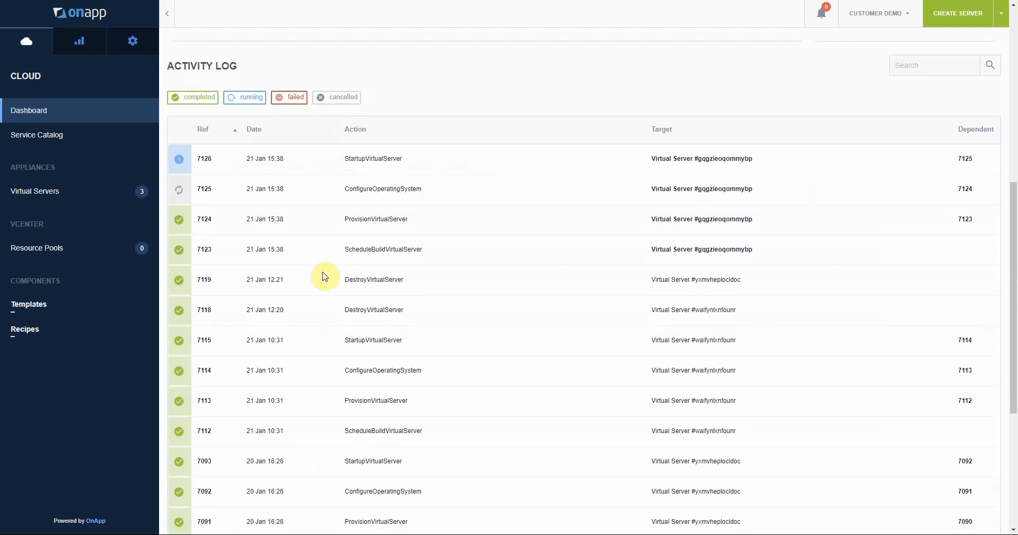
scroll(418, 378, up, 6)
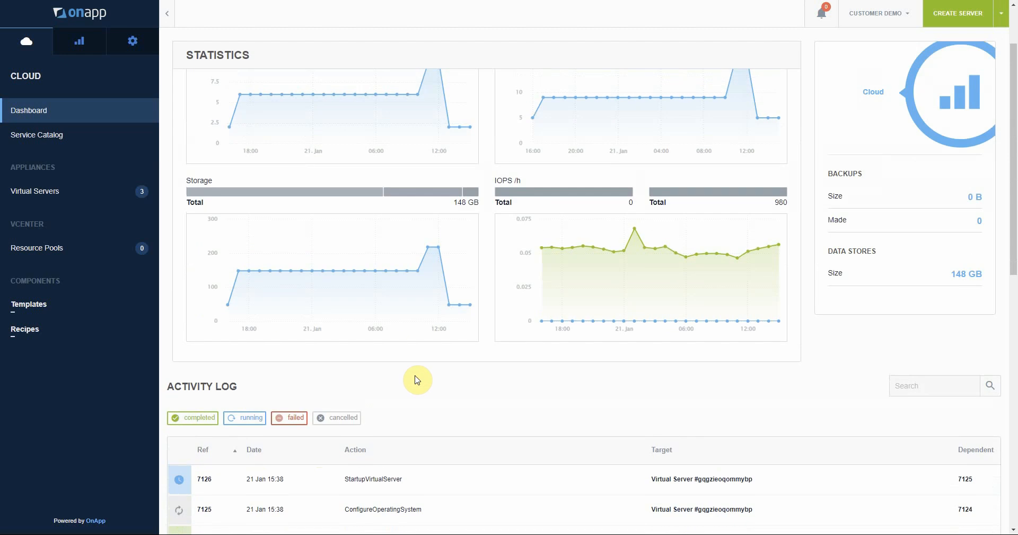
scroll(417, 375, up, 2)
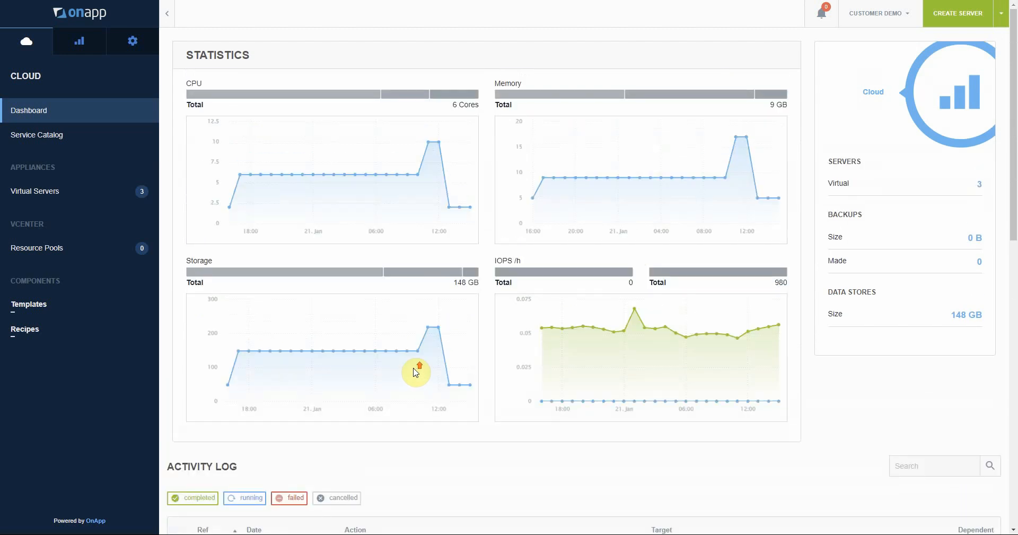
mouse_move(380, 357)
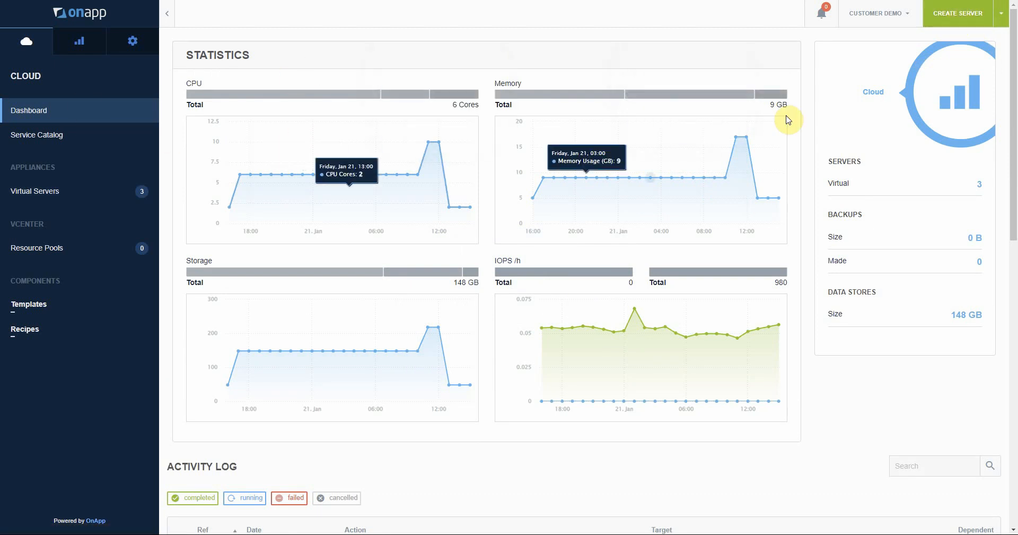
Start a new virtual server from the Template - Win2019 template in the Stream Templates group and proceed to its properties.
click(944, 19)
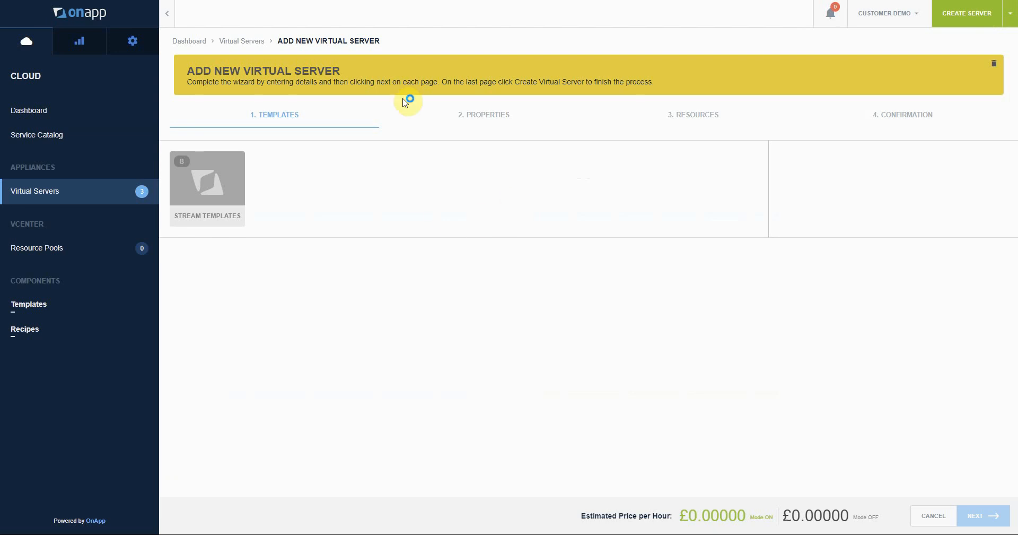
click(203, 178)
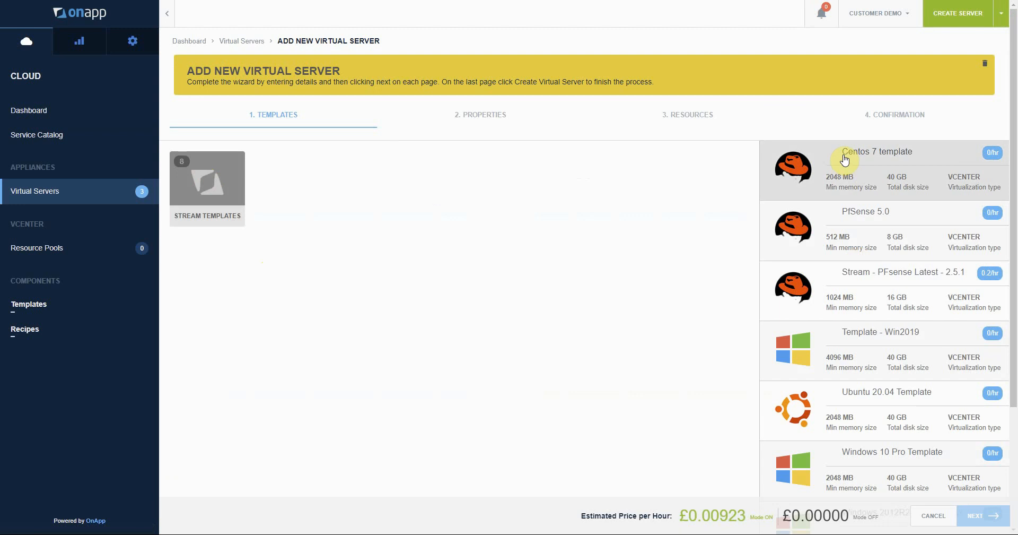
scroll(804, 284, down, 3)
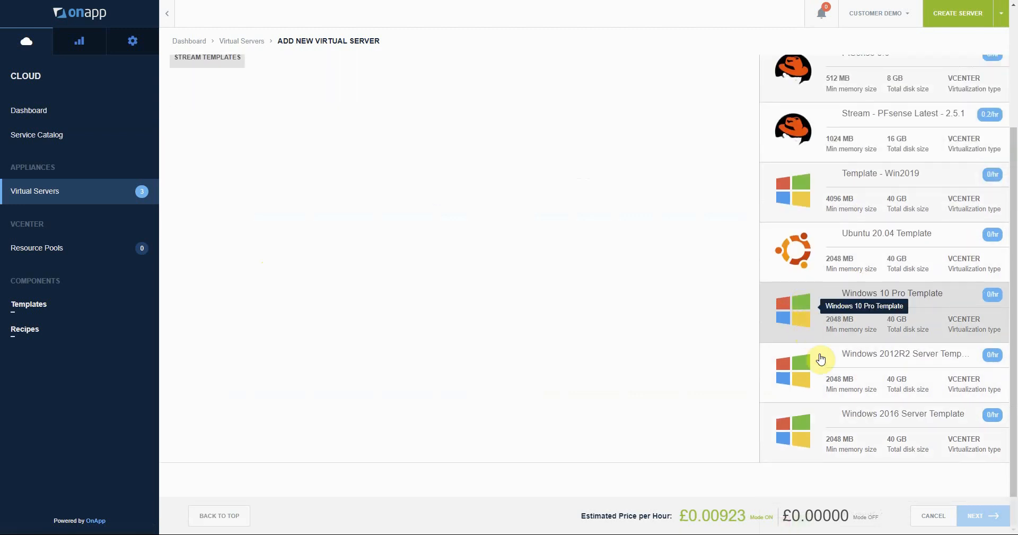
scroll(820, 357, up, 3)
scroll(827, 350, up, 1)
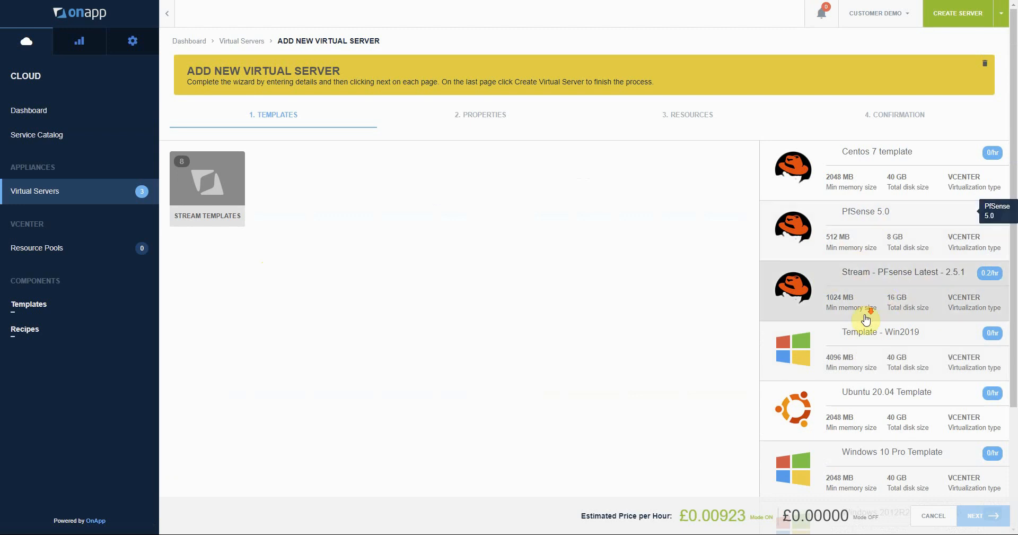
scroll(859, 340, down, 3)
scroll(848, 403, up, 3)
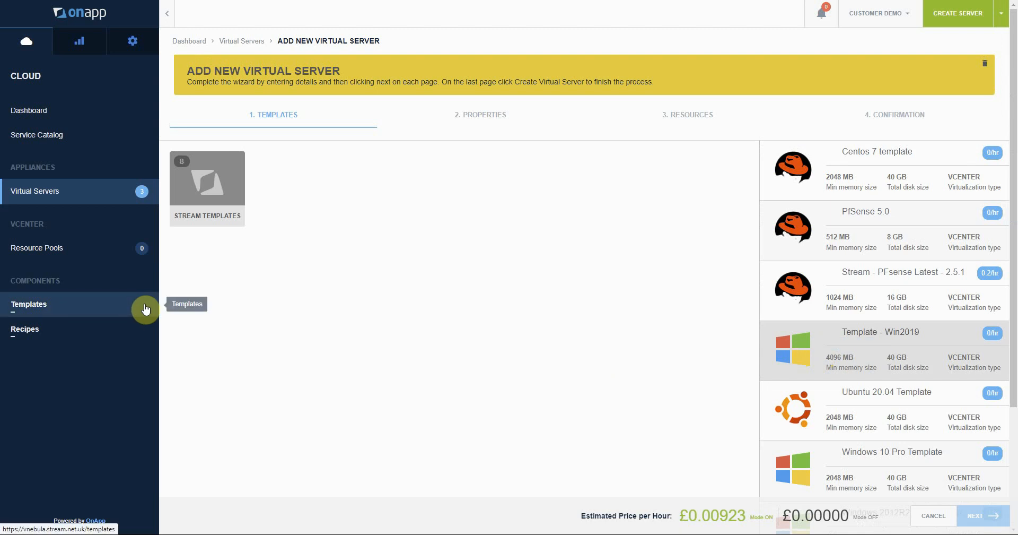
click(856, 348)
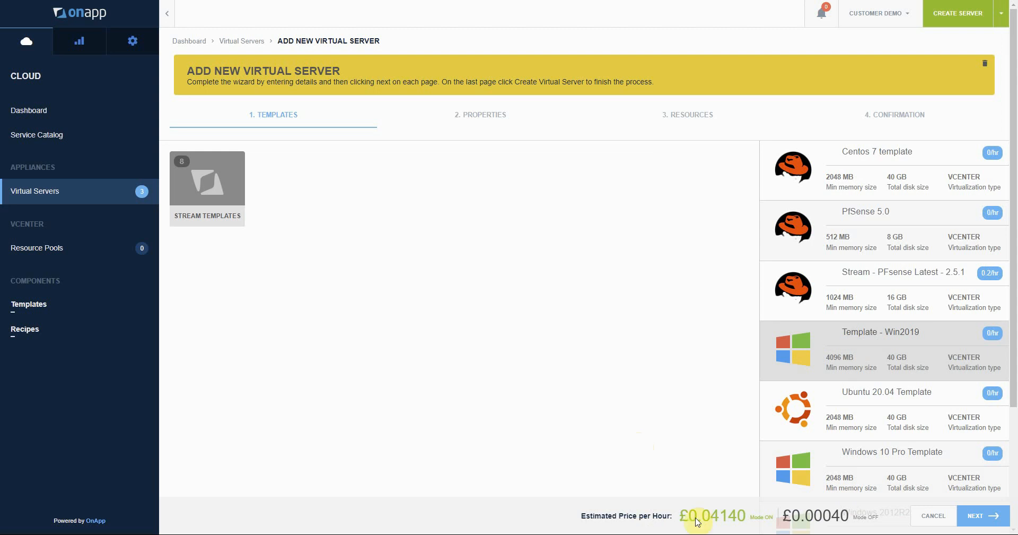
click(975, 517)
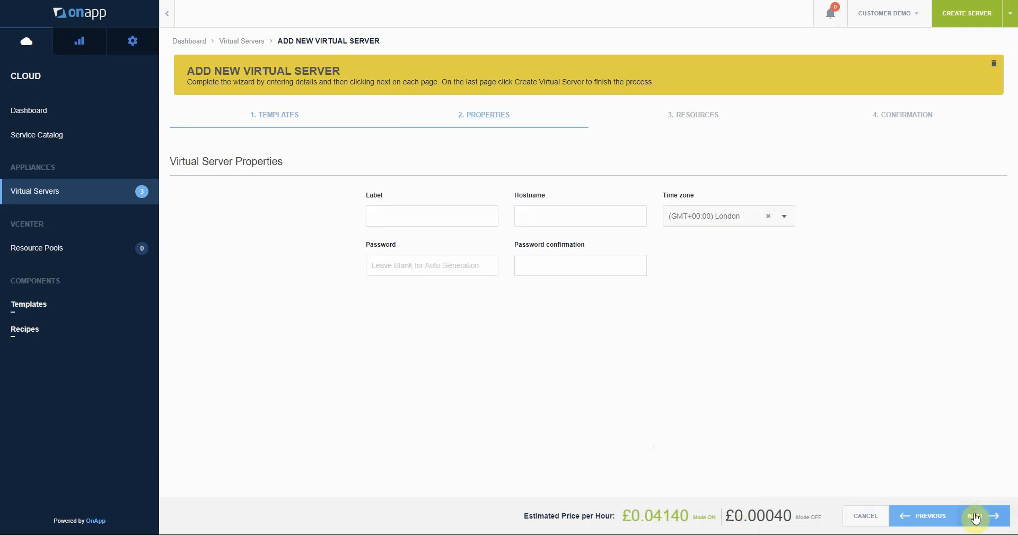
Label the new virtual server customerbdemo and set its hostname to customerbwinserver.
click(462, 217)
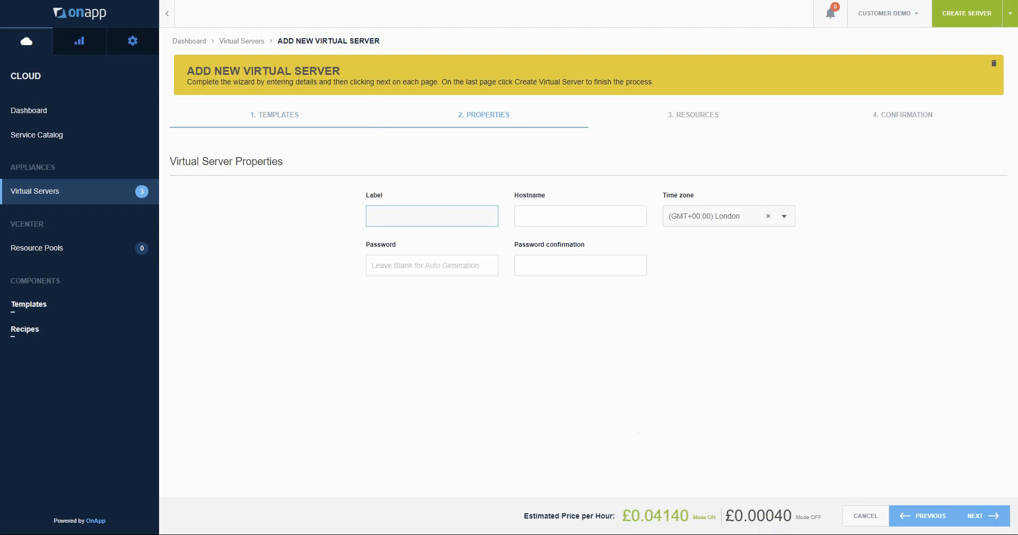
text(customerbdemo)
key(Tab)
text(customer)
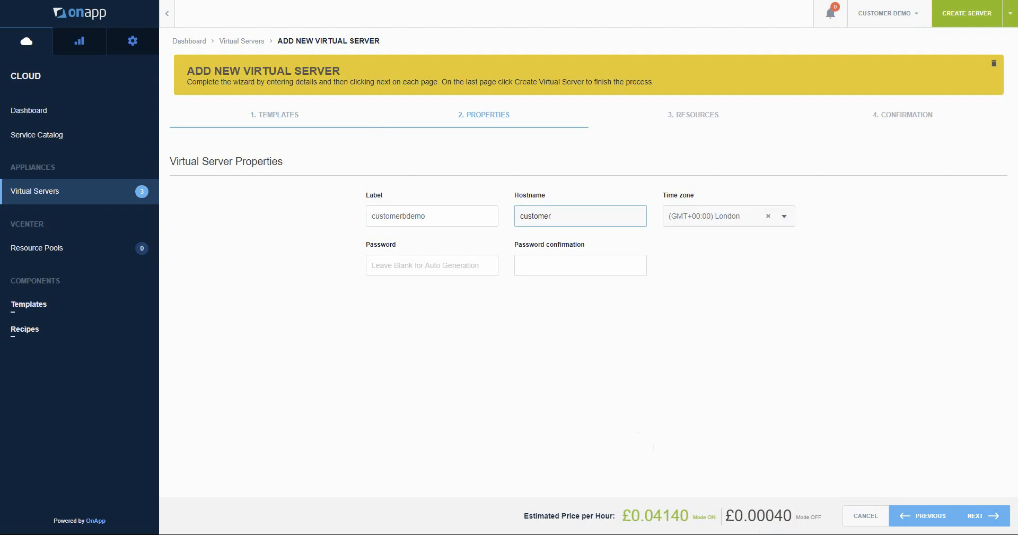
text(bwinserver)
Enter and confirm the virtual server's password, and proceed to the resources stage.
click(385, 264)
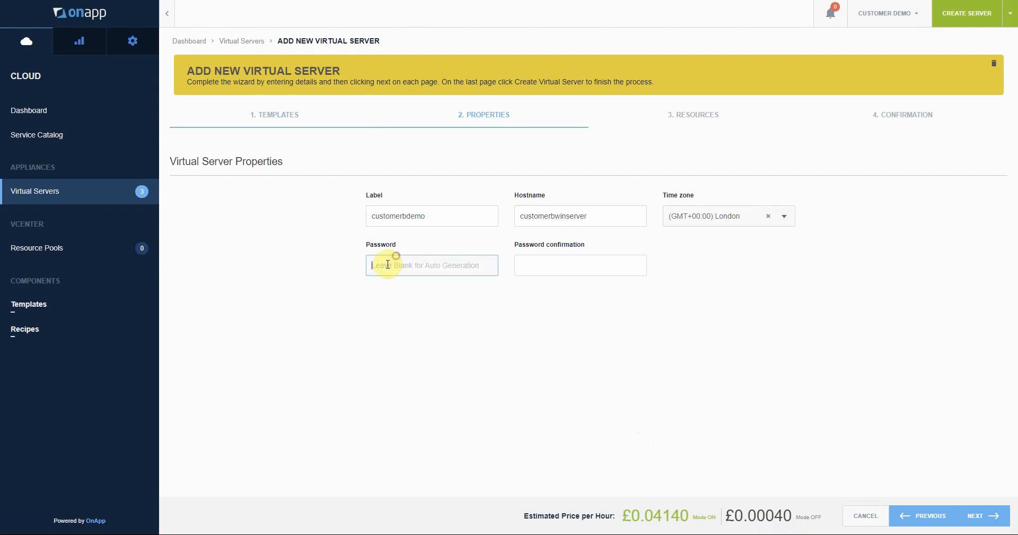
text(••••••)
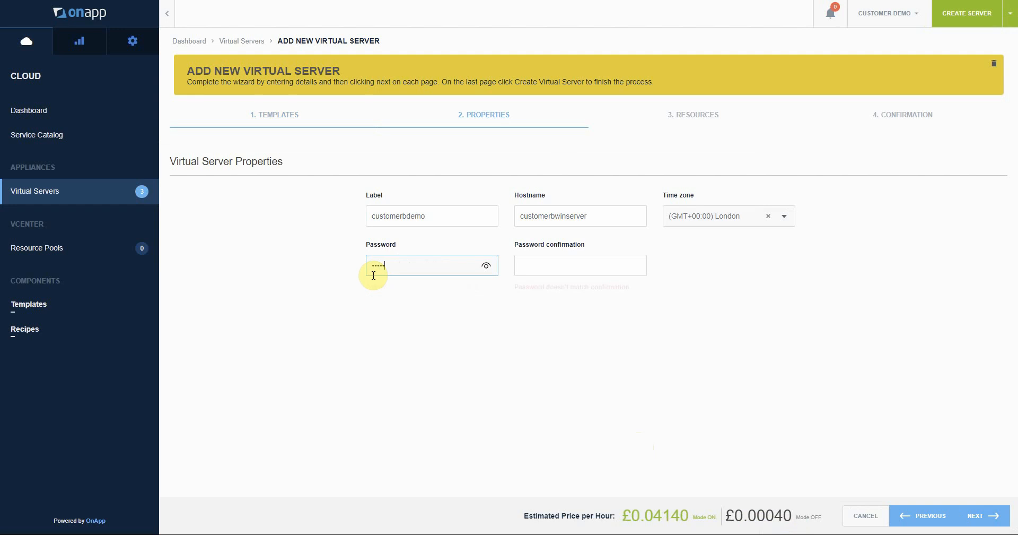
text(••••••)
key(Tab)
text(•••)
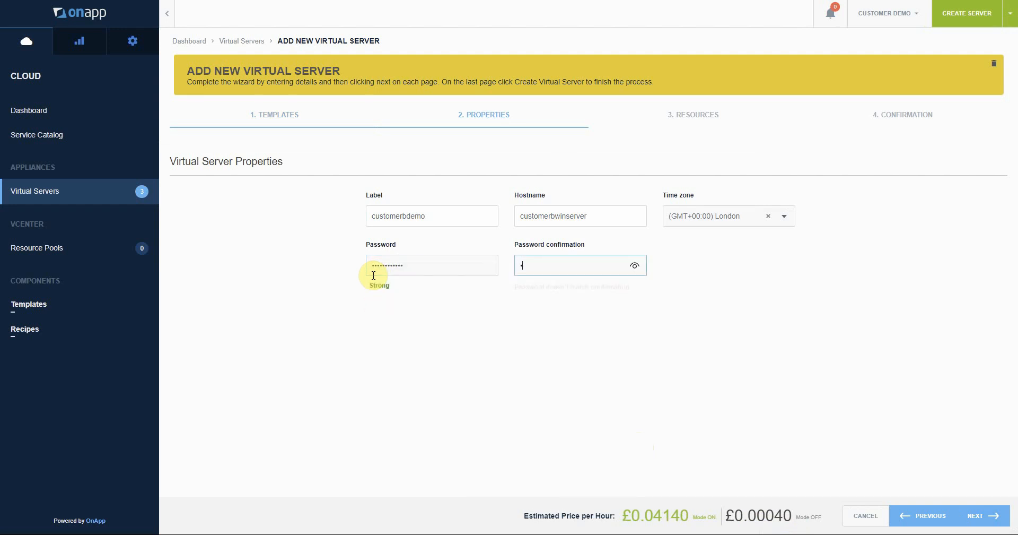
text(•••••••••)
key(BackSpace)
key(BackSpace)
key(BackSpace)
key(BackSpace)
key(BackSpace)
key(BackSpace)
key(BackSpace)
key(BackSpace)
text(••••••••••••)
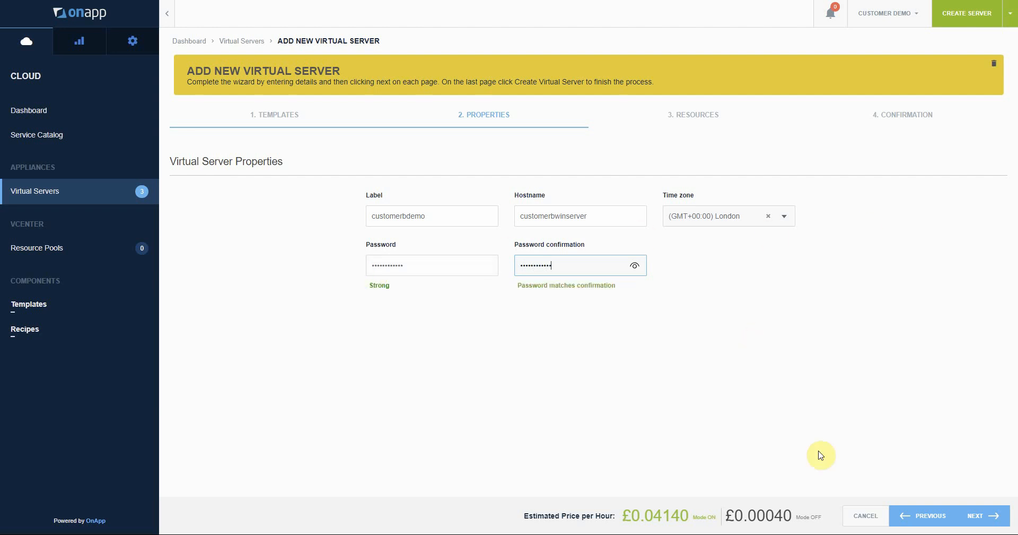
click(985, 519)
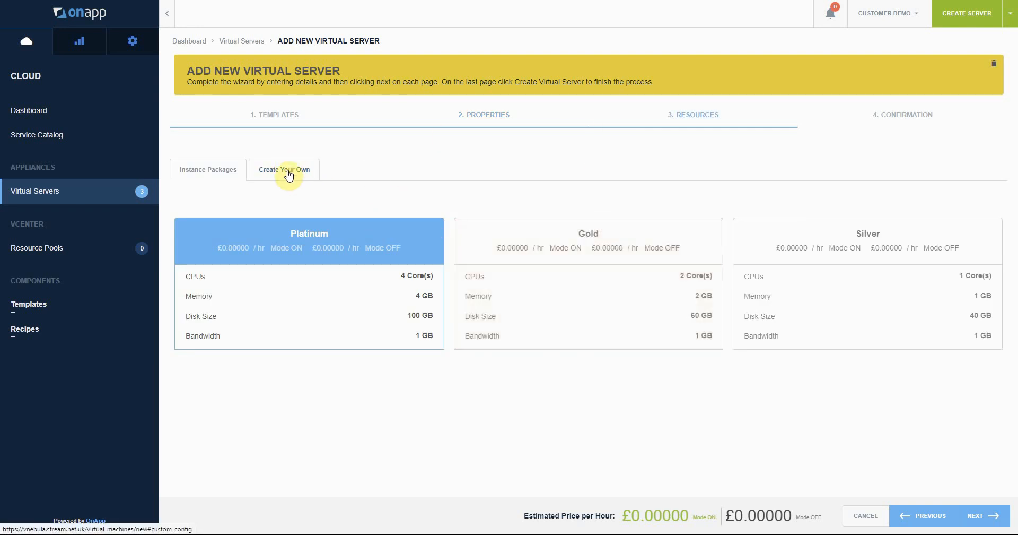
Examine the custom RAM, CPU, primary disk and network options, and return to the instance packages.
click(290, 168)
mouse_move(284, 346)
mouse_down()
mouse_move(329, 347)
mouse_move(273, 356)
mouse_up()
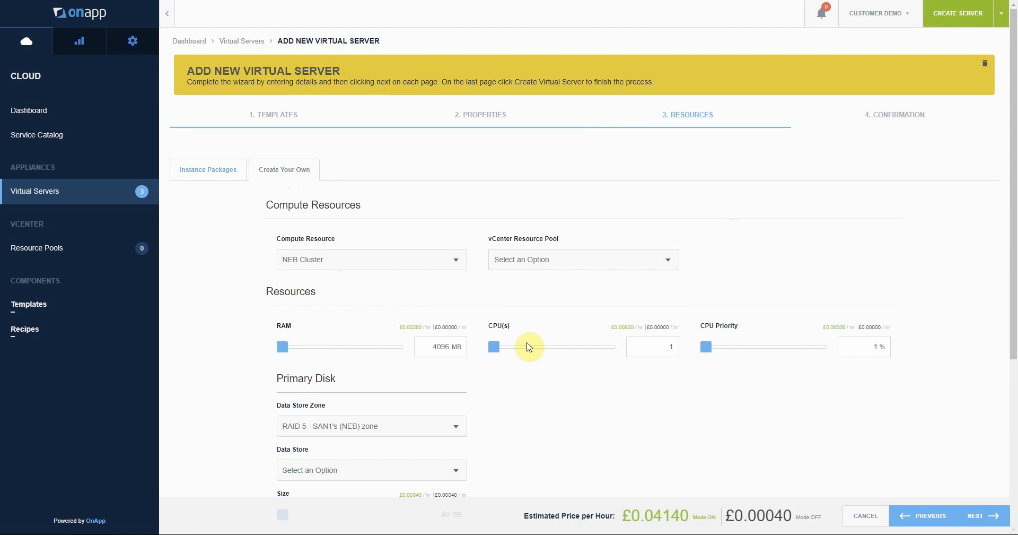
drag(498, 345, 416, 346)
scroll(332, 357, down, 5)
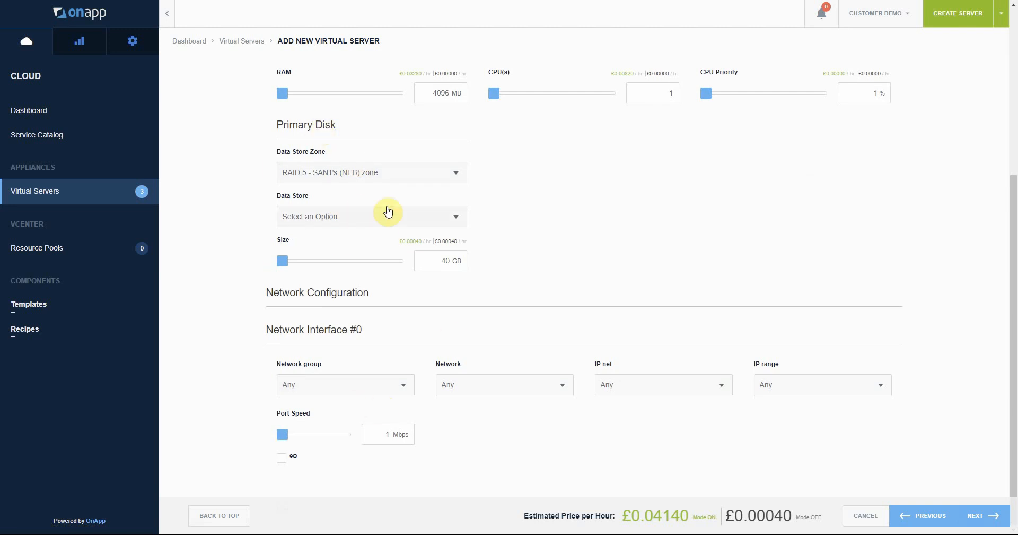
drag(283, 261, 250, 255)
scroll(421, 261, up, 5)
click(212, 173)
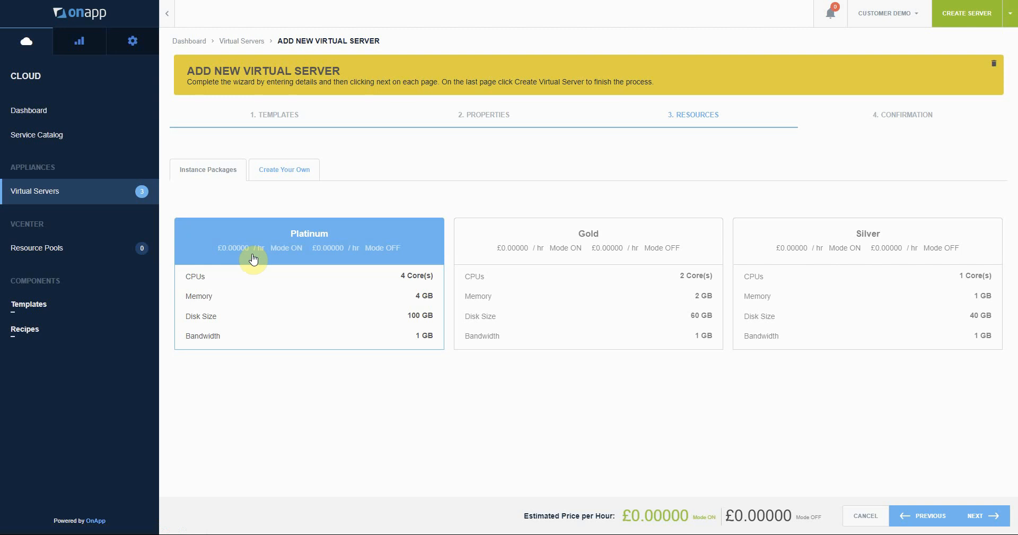
Create the virtual server with the Platinum package and automatic build and boot enabled, and dismiss the notification.
click(983, 524)
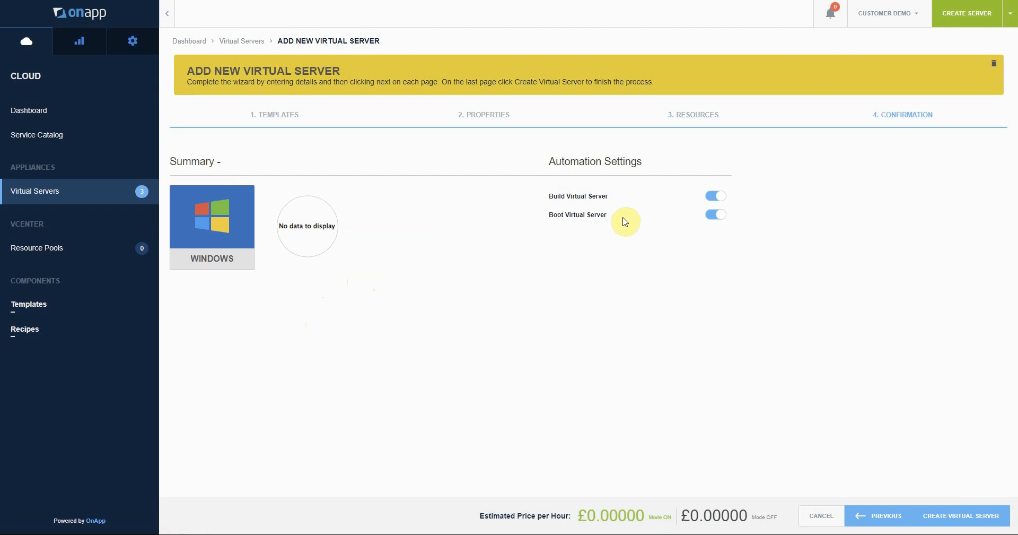
click(959, 516)
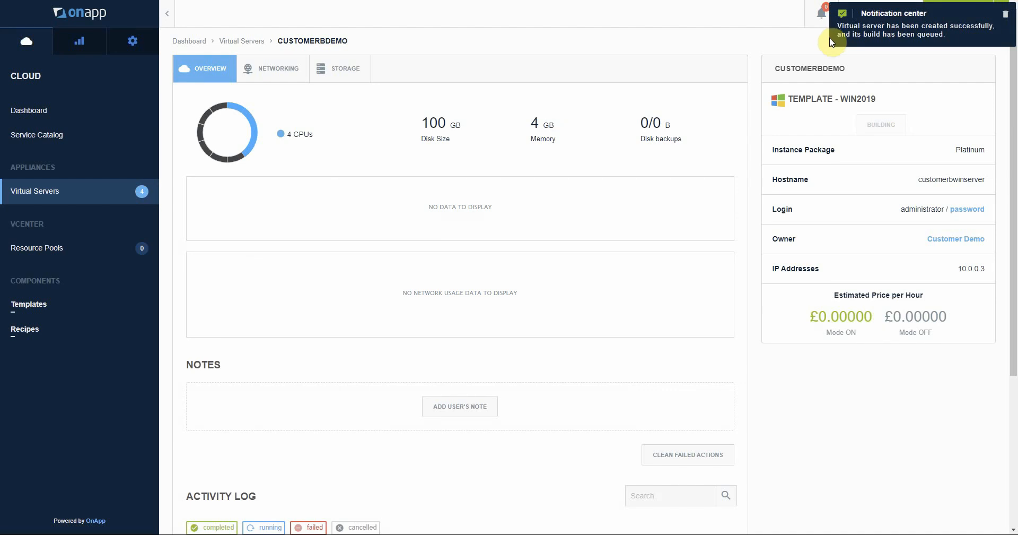
click(1006, 15)
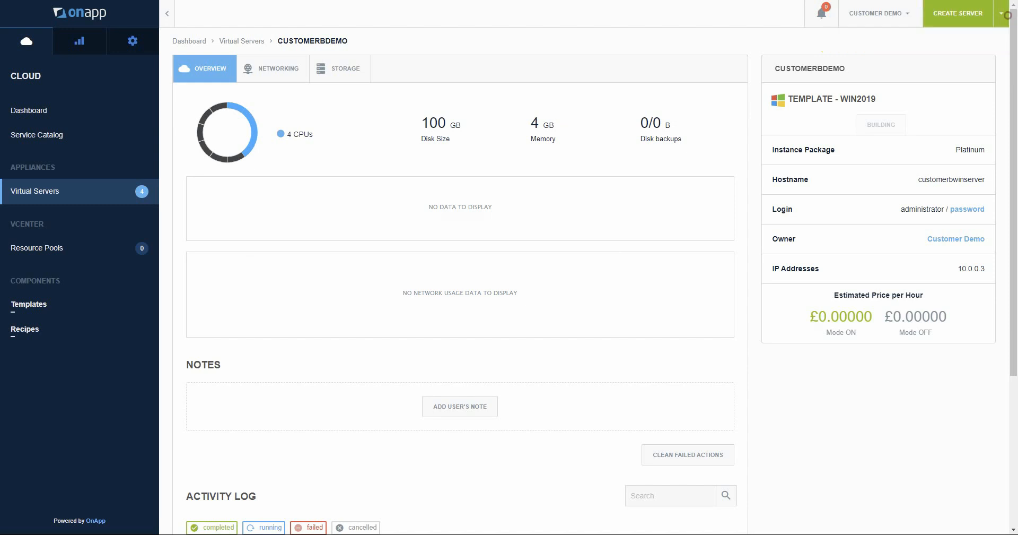
Open the running 40 GB Windows server from the virtual servers list, review its overview and launch its console.
click(34, 192)
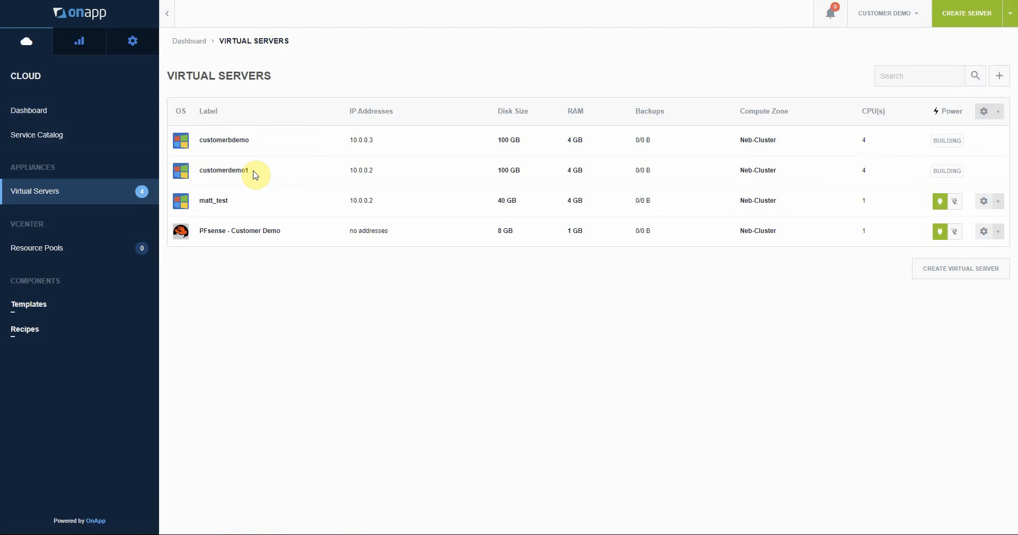
click(218, 202)
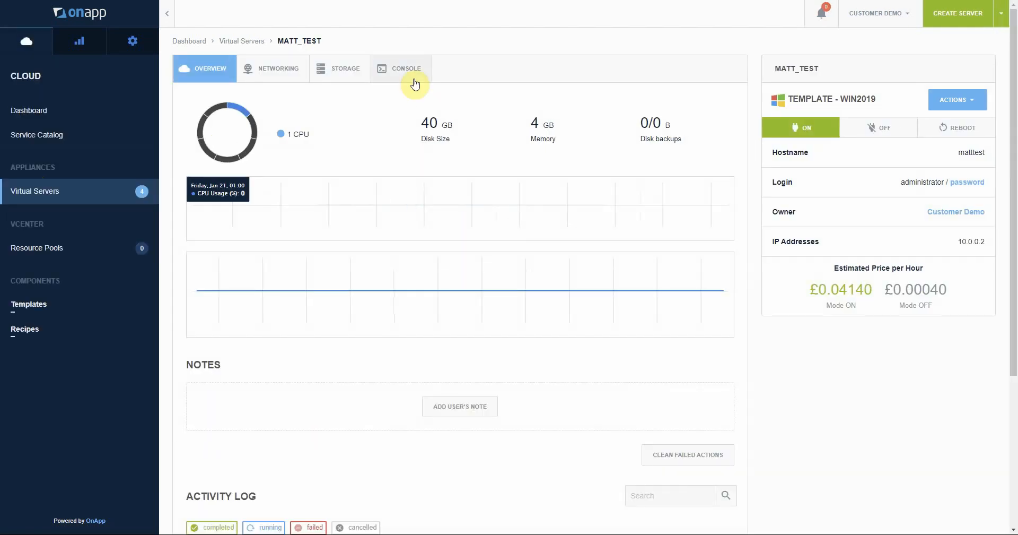
scroll(353, 264, down, 4)
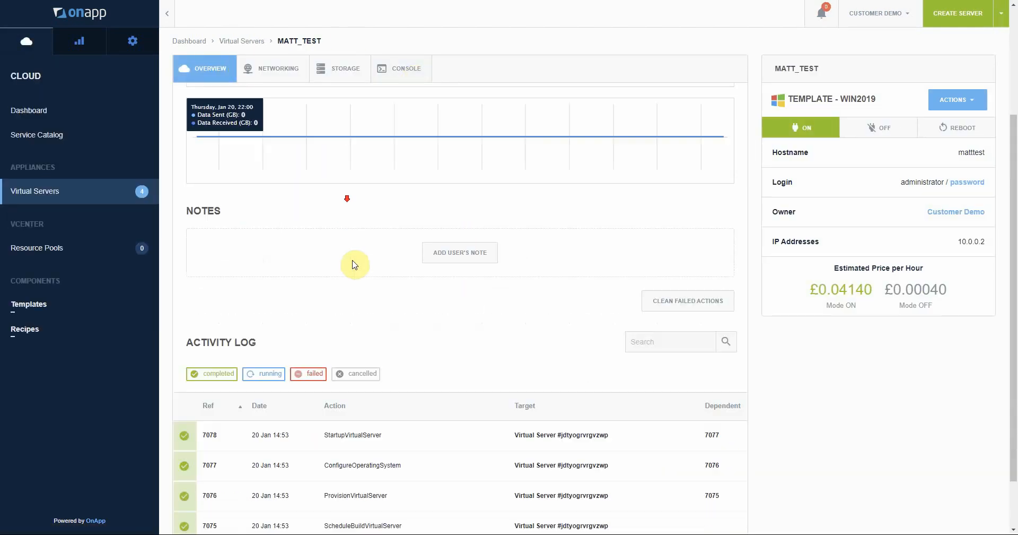
scroll(352, 272, up, 4)
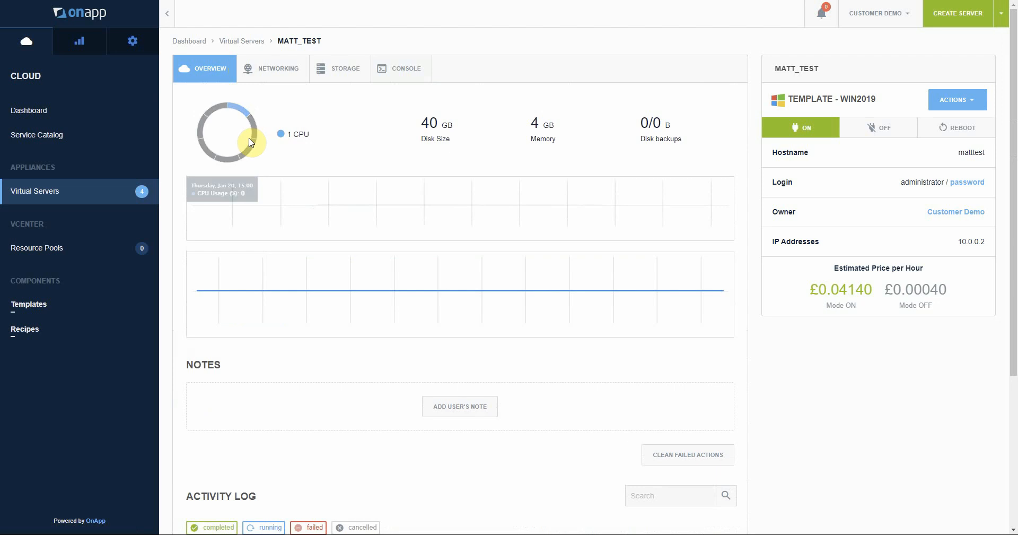
click(400, 74)
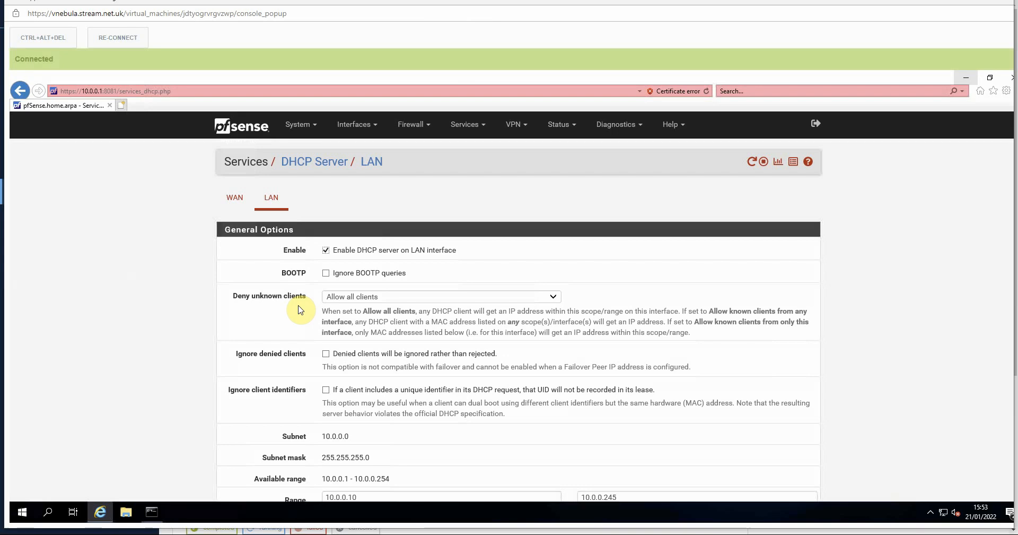
Minimize the pfSense browser window in the server console, and ping 8.8.8.8 from the Command Prompt, stopping the ping early.
click(958, 75)
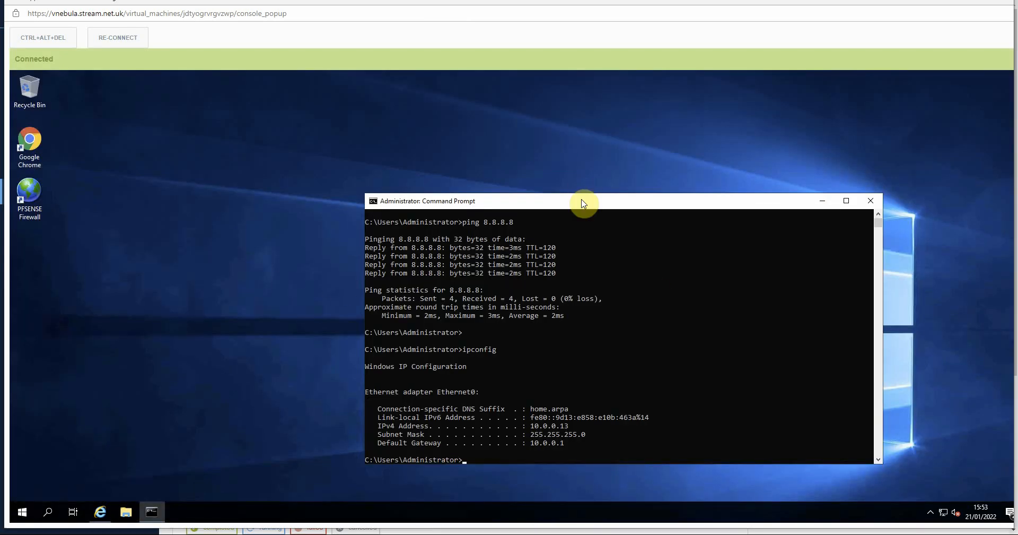
drag(581, 204, 521, 140)
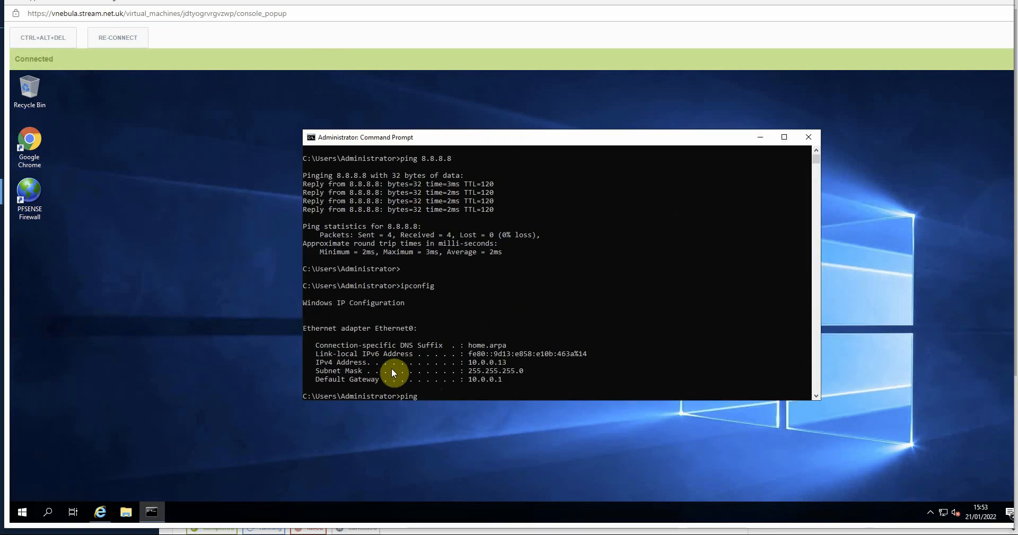
text(8.8.8.8)
key(Return)
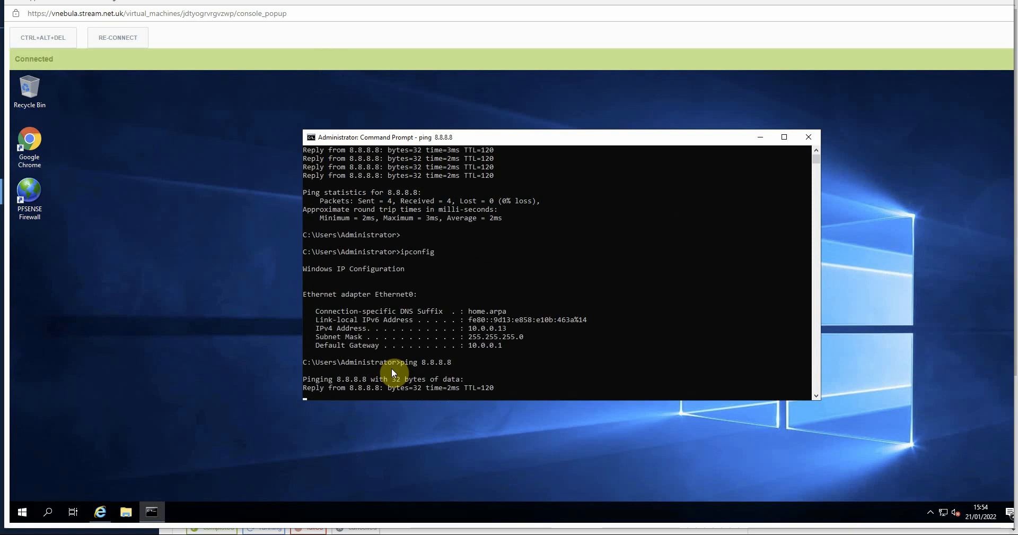
key(ctrl+c)
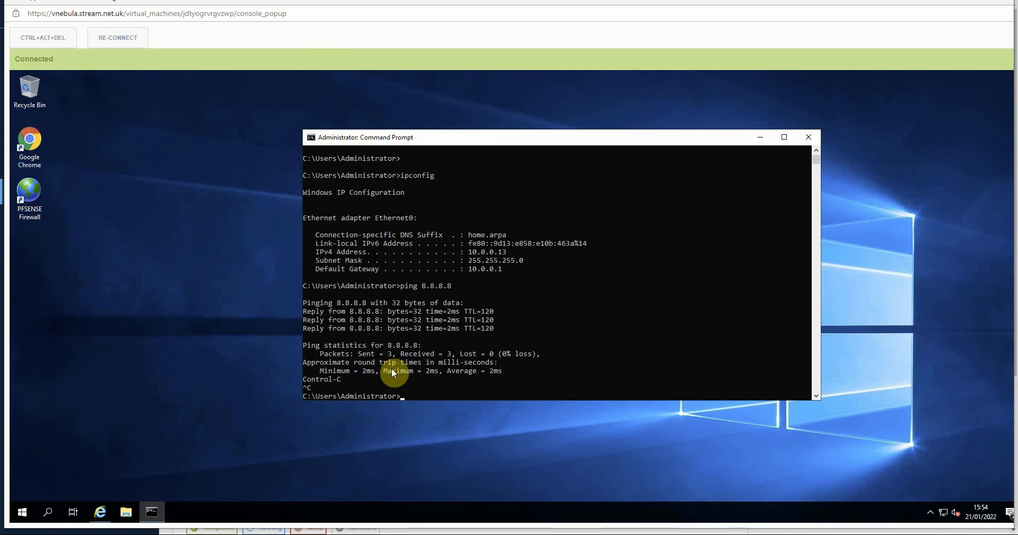
Run ipconfig in the Command Prompt to check the existing server's IP configuration.
text(i)
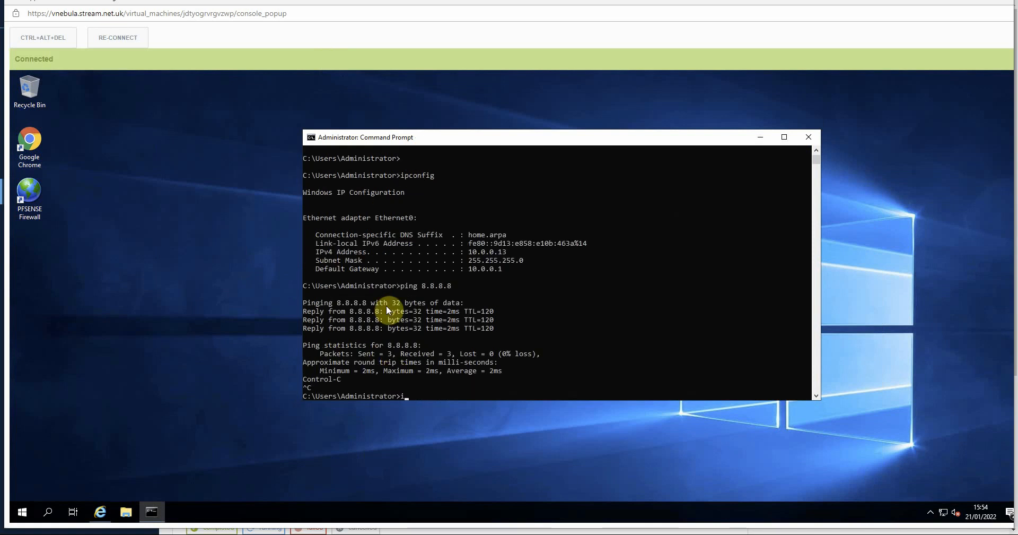
text(pconfig)
key(Return)
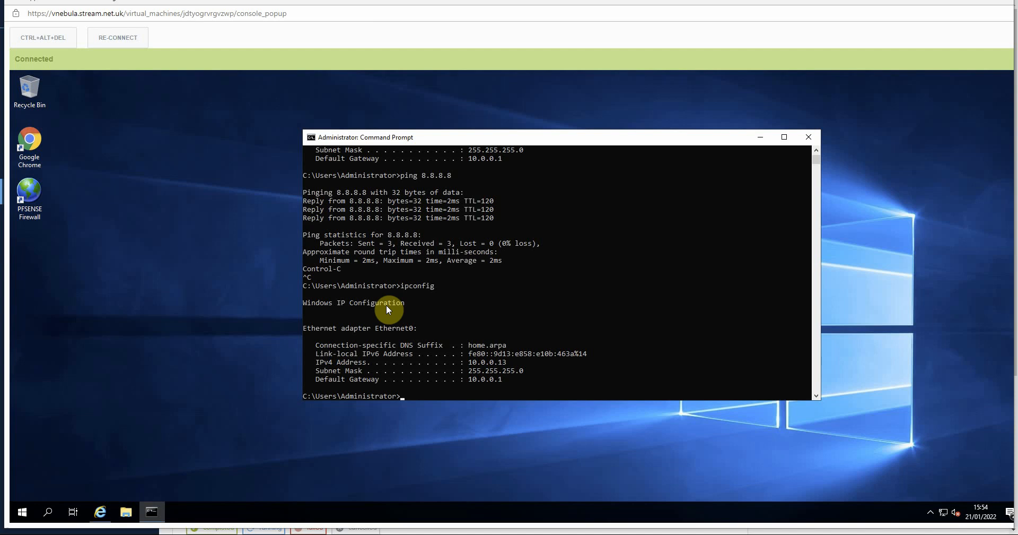
key(Return)
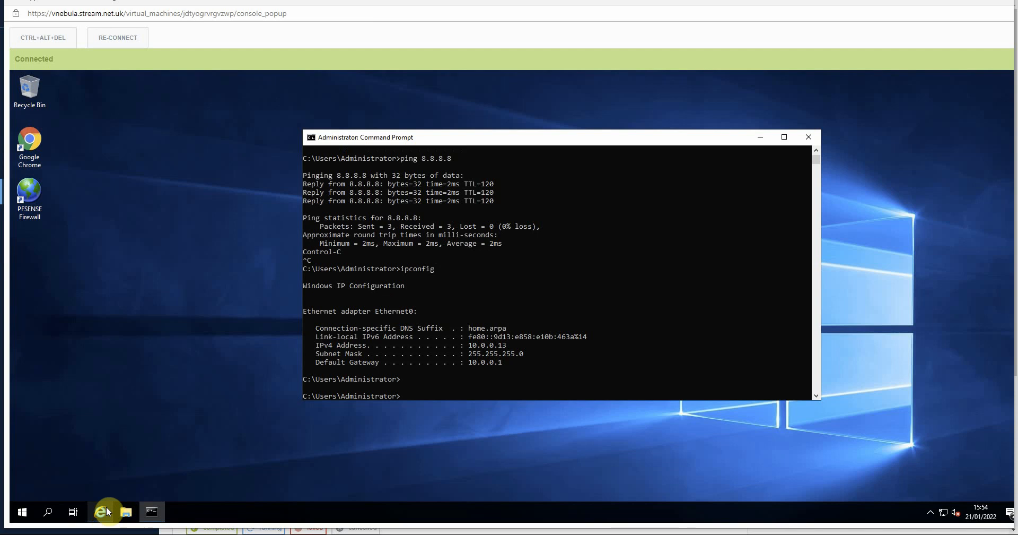
Restore the pfSense browser window and review the options offered for Firewall and VPN, including NAT.
mouse_move(105, 510)
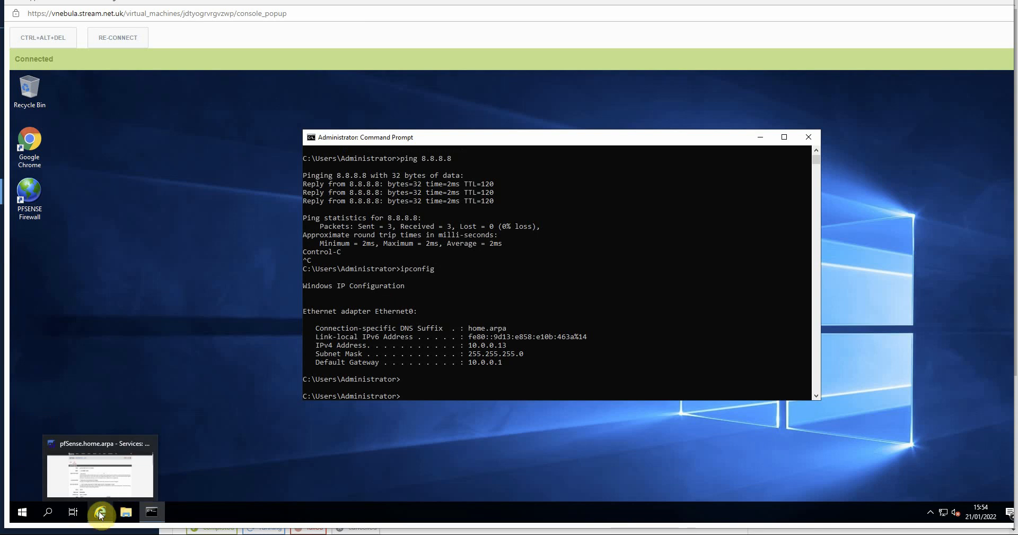
click(104, 512)
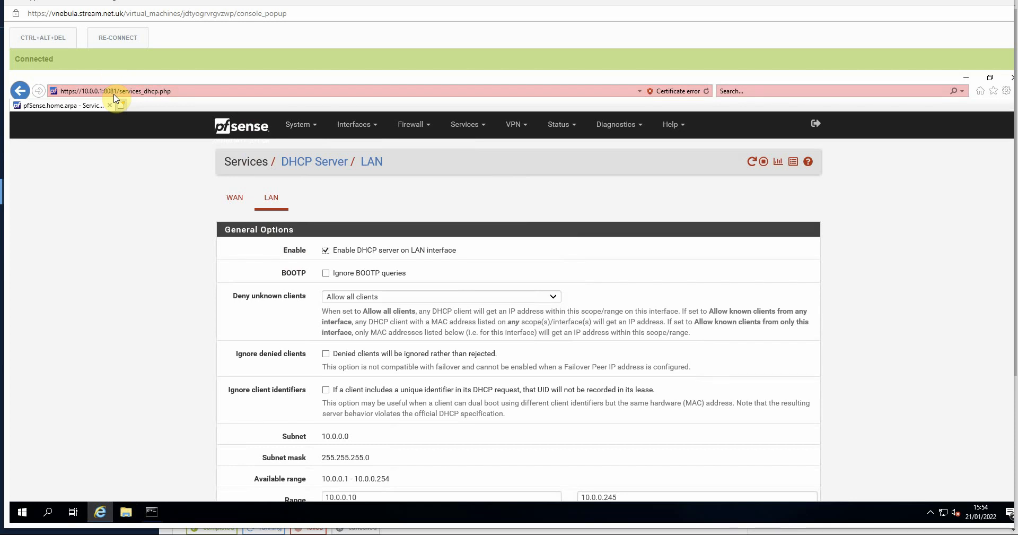
click(407, 125)
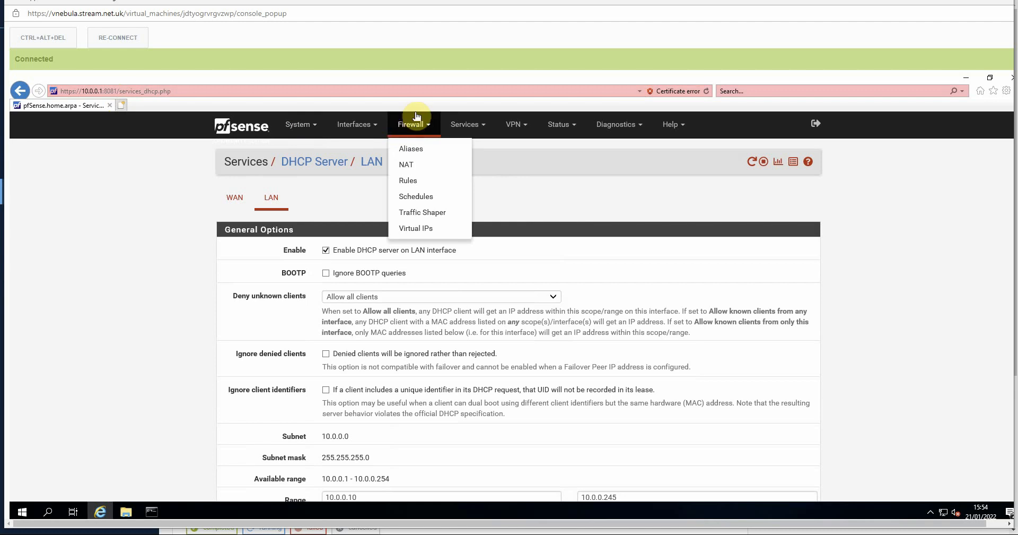
click(514, 124)
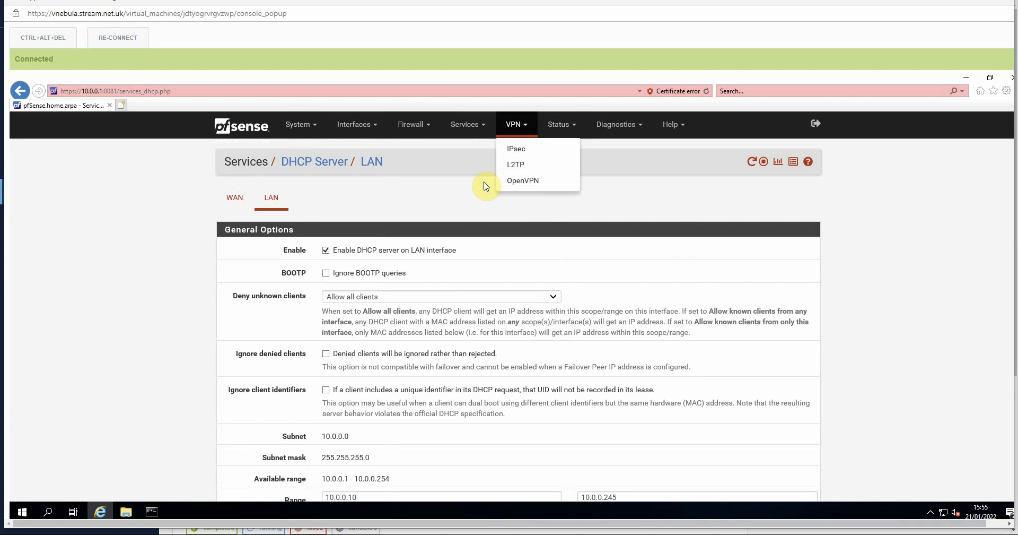
click(419, 127)
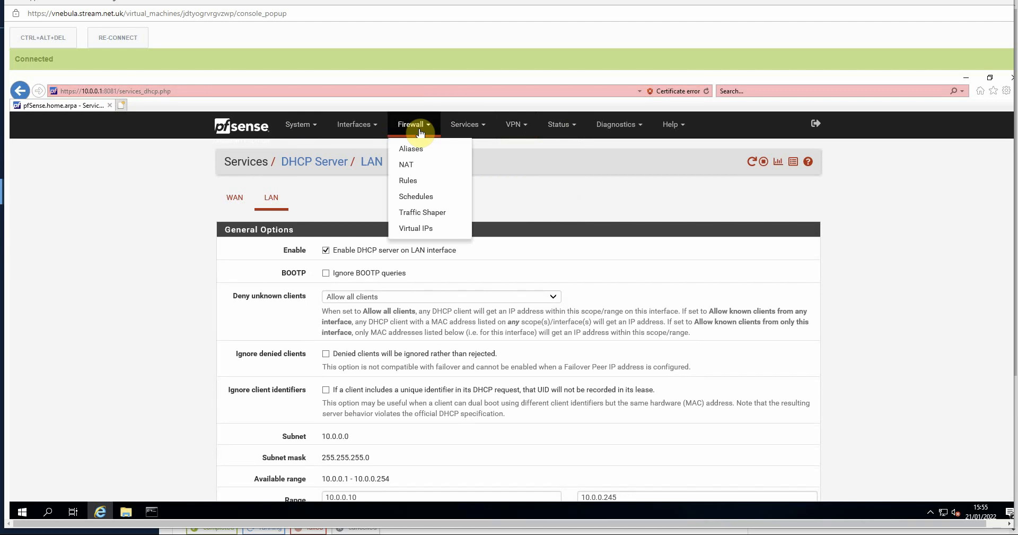
click(925, 15)
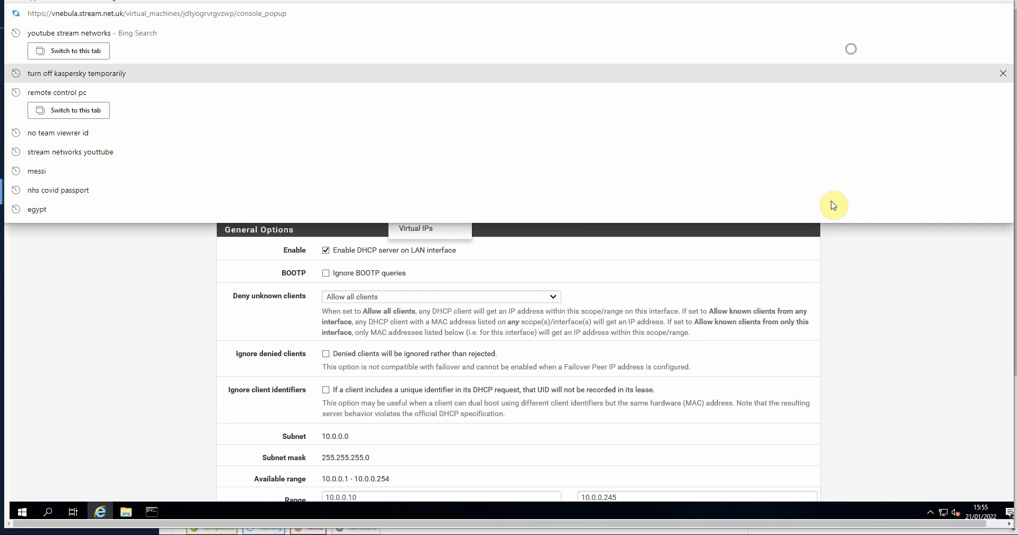
click(890, 314)
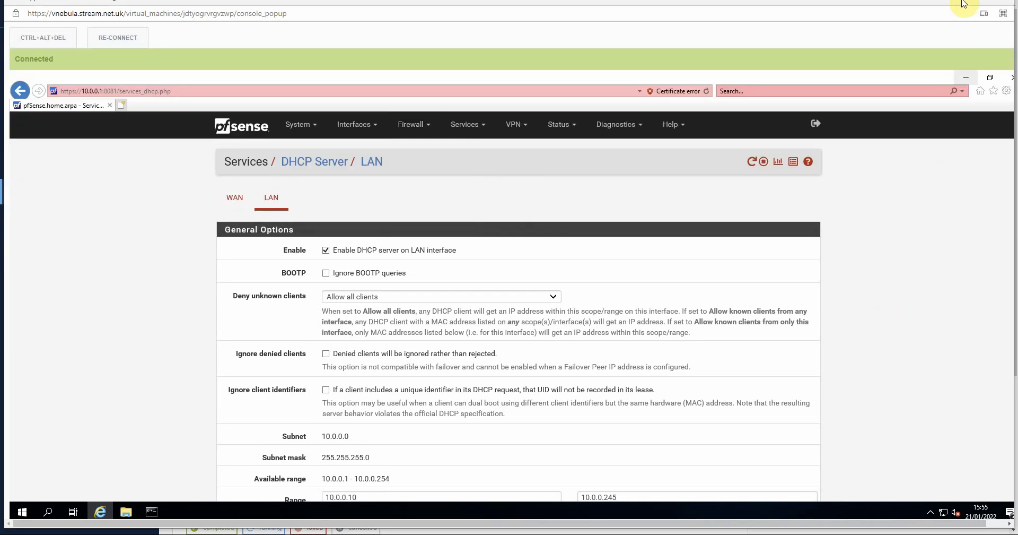
click(415, 127)
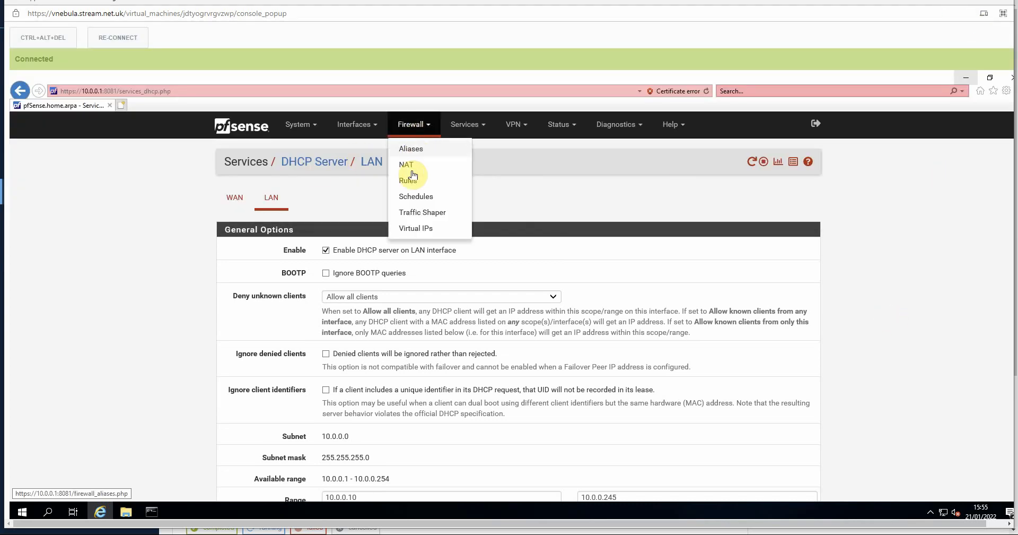
click(415, 166)
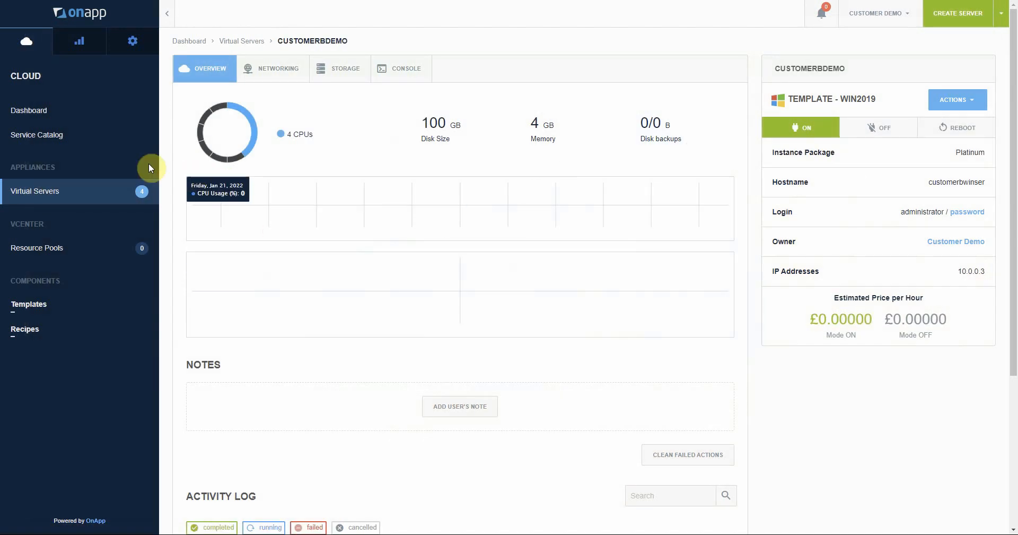
Open the customerbdemo server from the virtual servers list and launch its console.
click(53, 193)
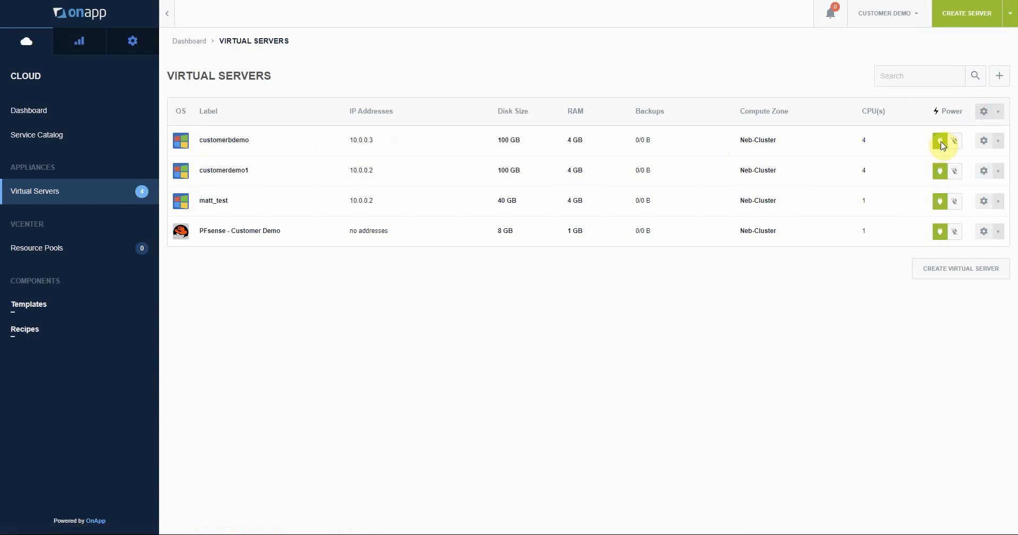
click(234, 139)
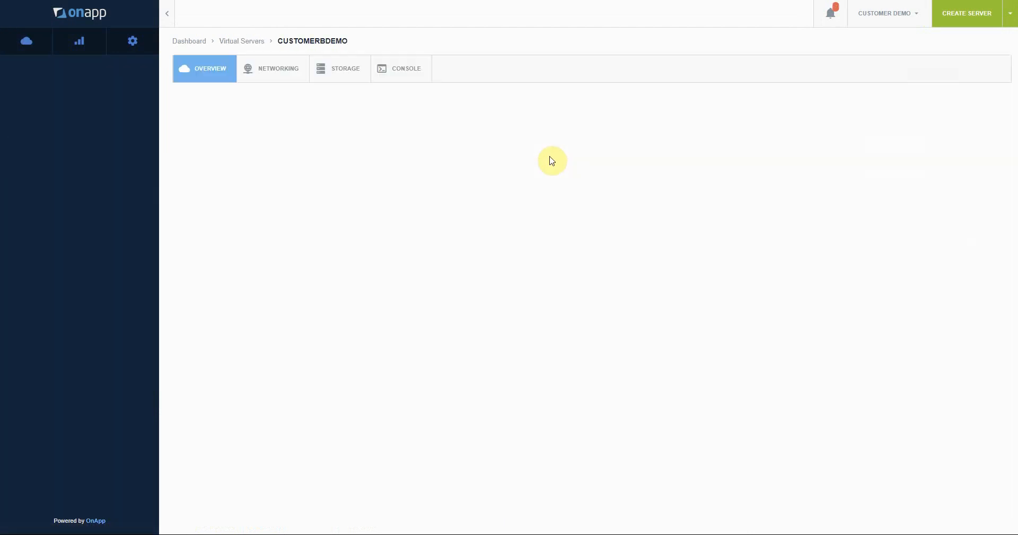
click(407, 72)
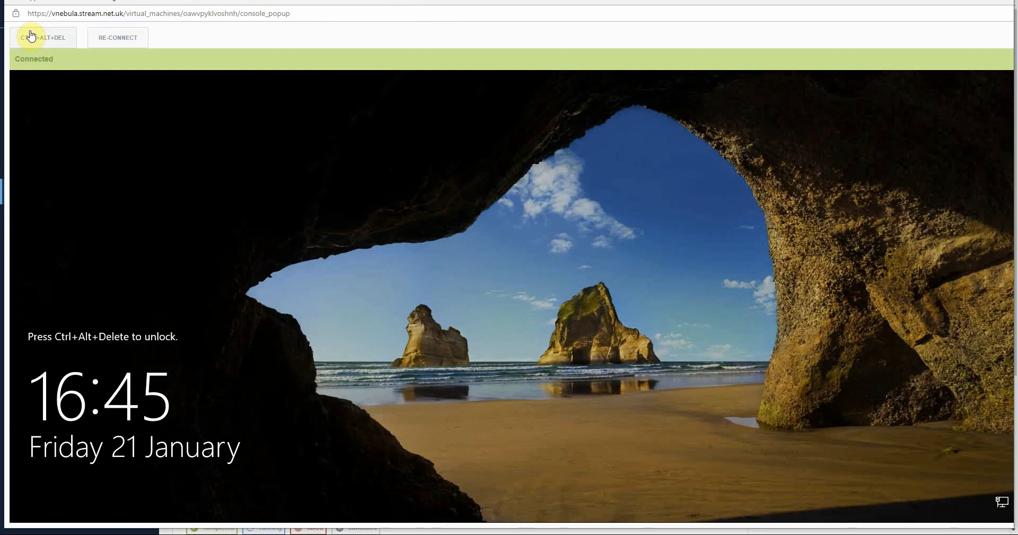
Unlock the new server and sign in as Administrator with the account password.
click(31, 36)
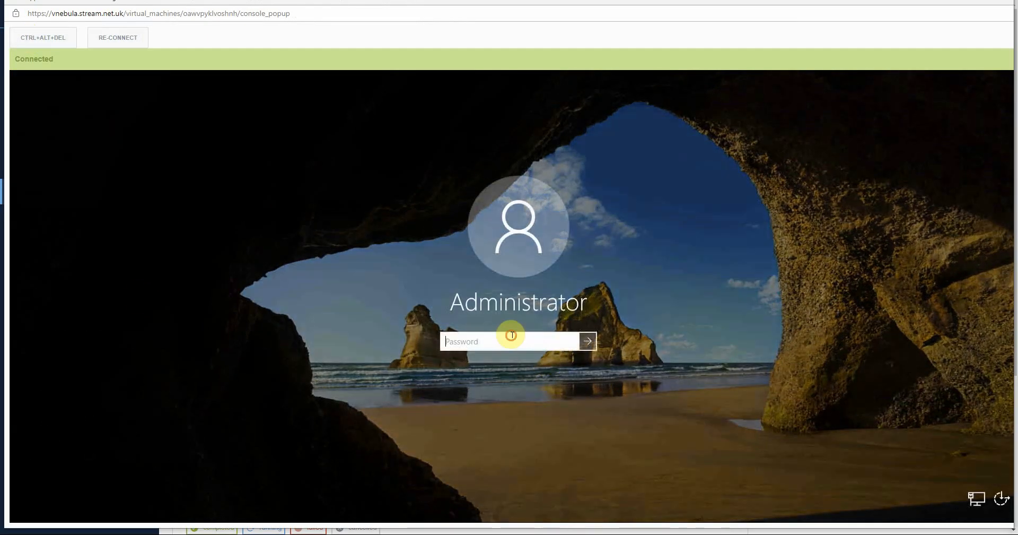
text(•••••)
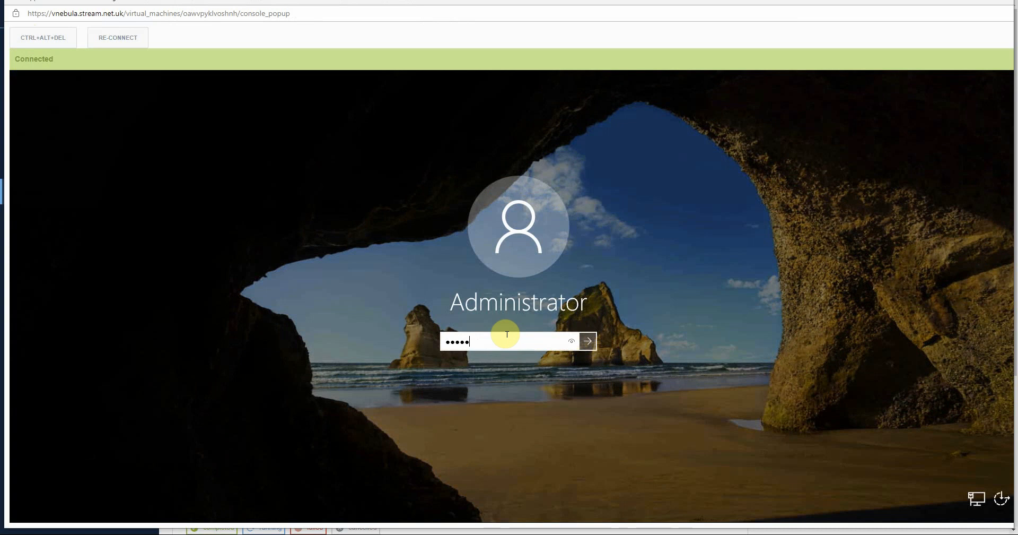
text(••••••)
click(587, 340)
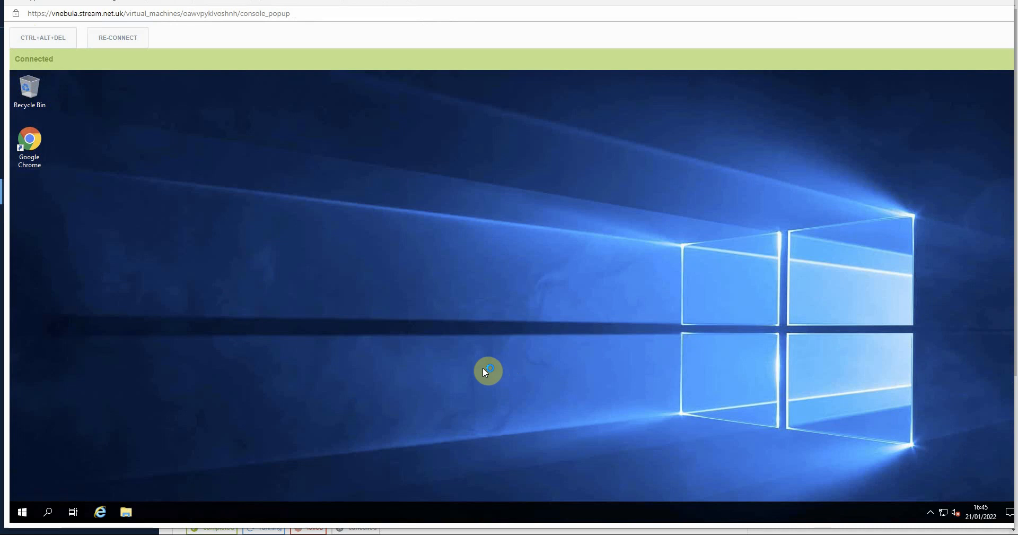
Open a Command Prompt on the new server and ping 8.8.8.8 to test internet connectivity.
click(49, 505)
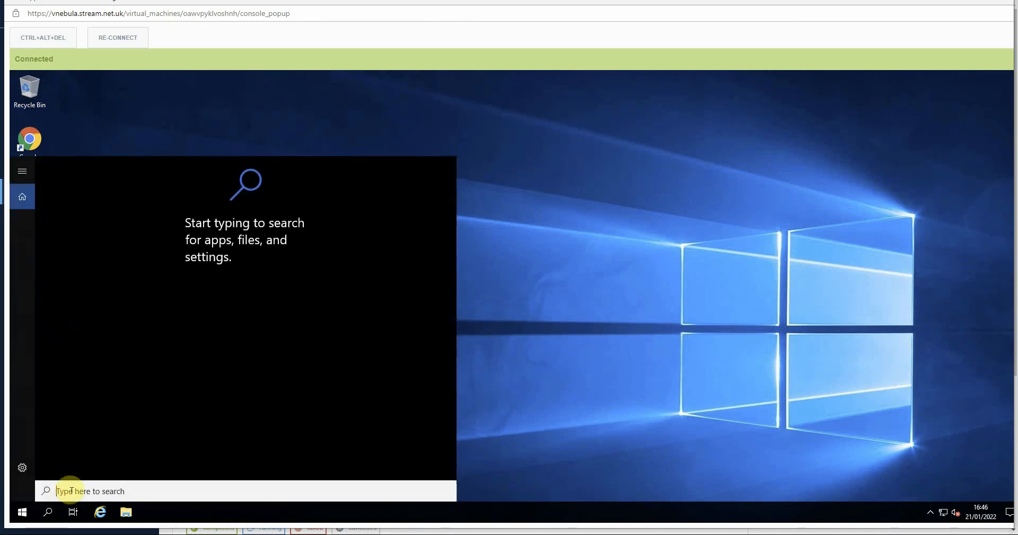
text(cmd)
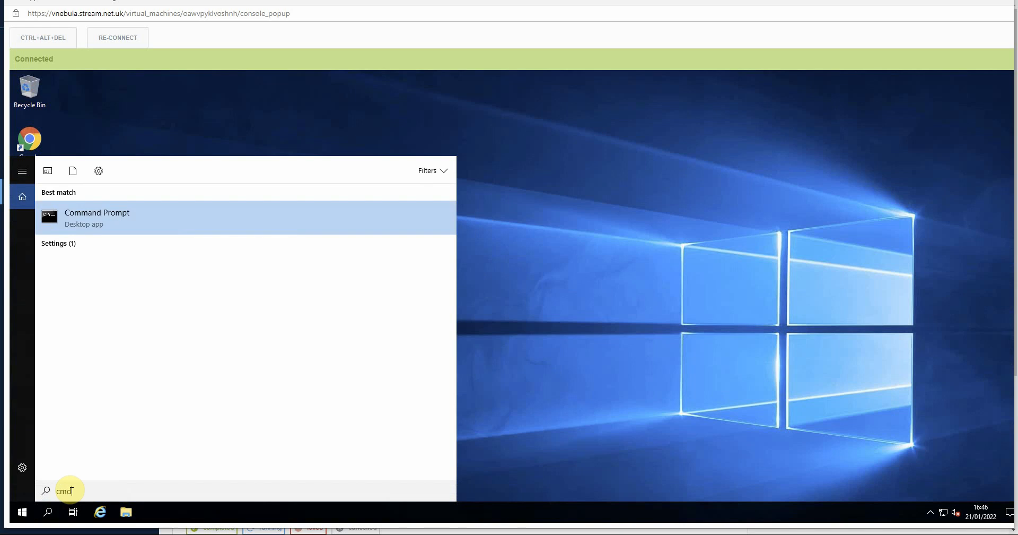
key(Return)
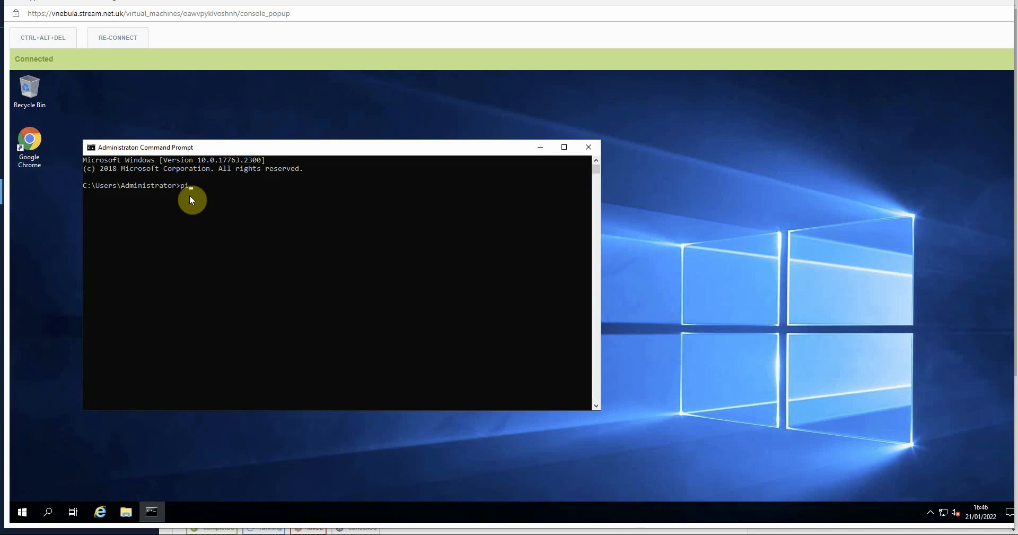
text(ping 8.8.8.8)
key(Return)
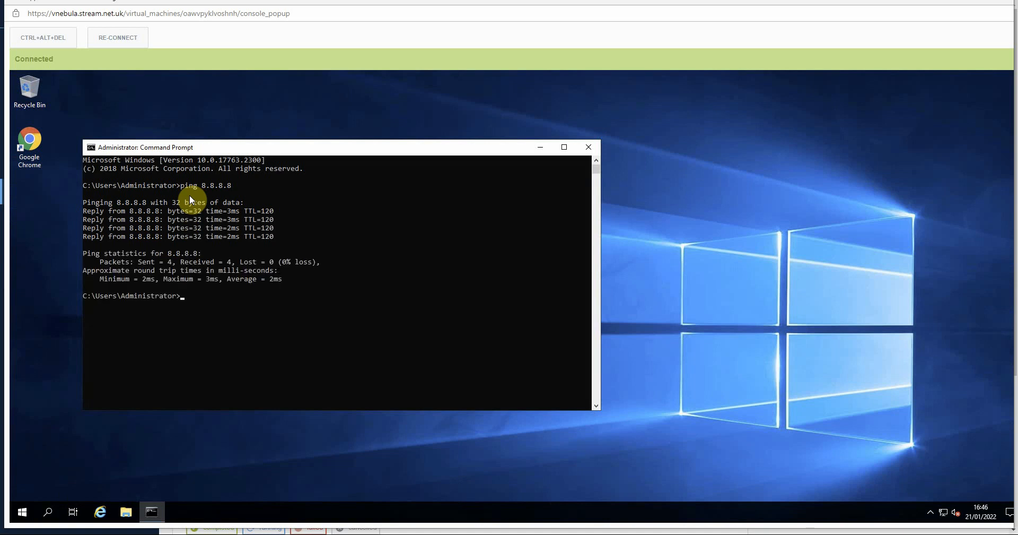
key(Return)
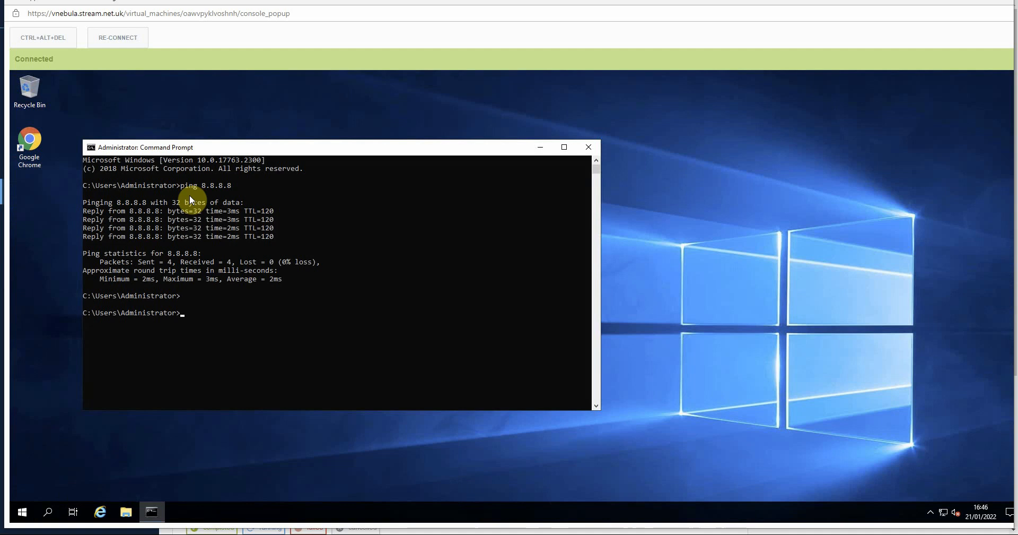
Run ipconfig on the new server to check its IP address and default gateway.
text(ipconfiog)
key(BackSpace)
text(g)
key(Return)
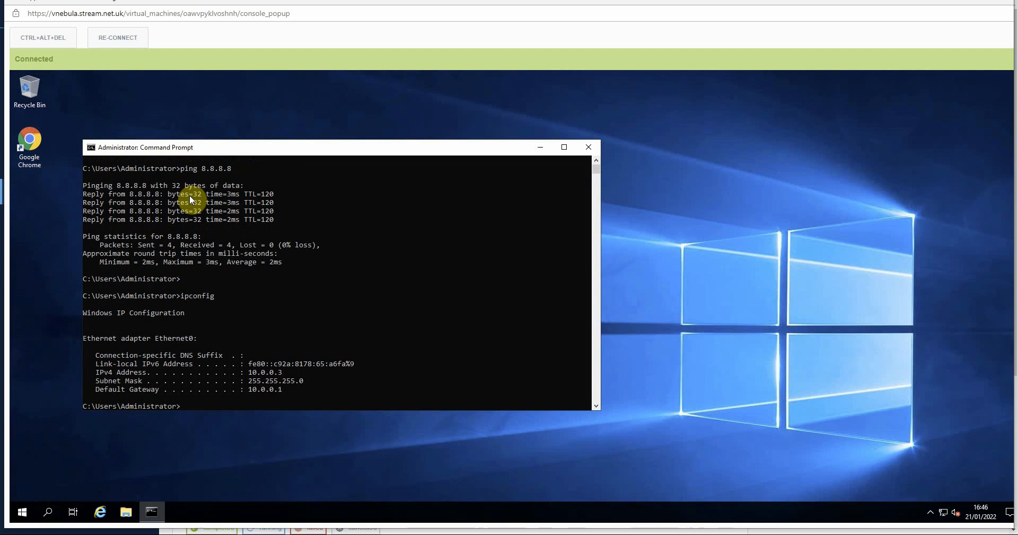